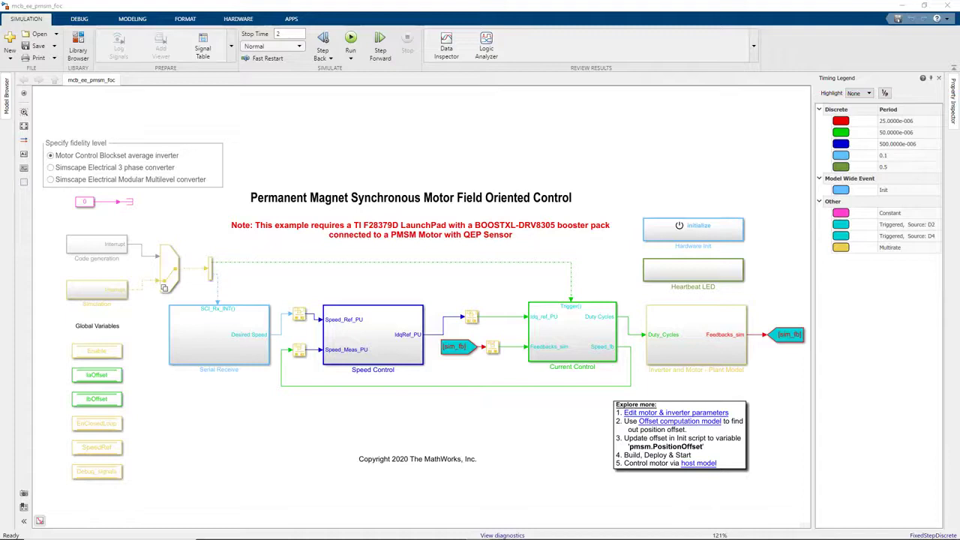
- Highlight the blocks running at the 50e-6, 500e-6 and 0.1 s rates in the Timing Legend
{"action": "left_click", "coordinate": [841, 132]}
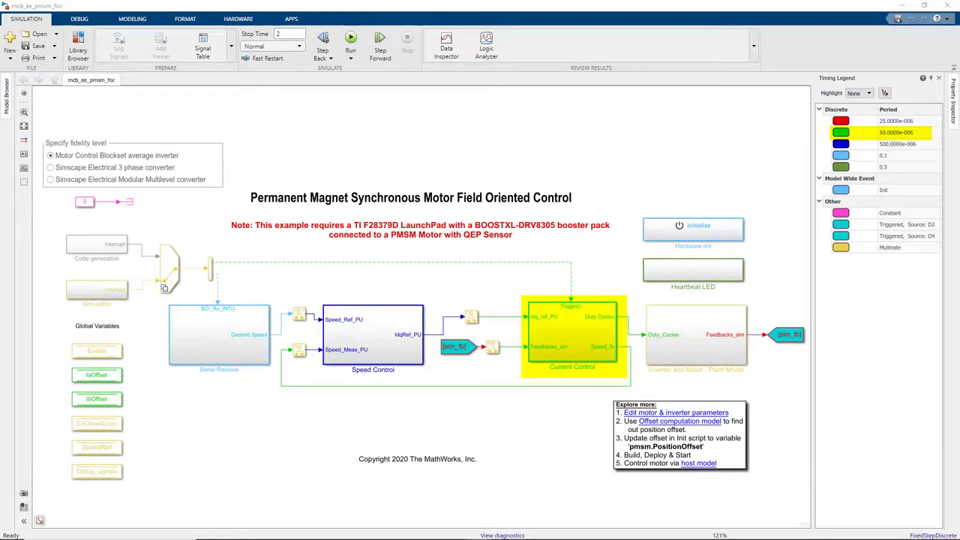
{"action": "left_click", "coordinate": [841, 144]}
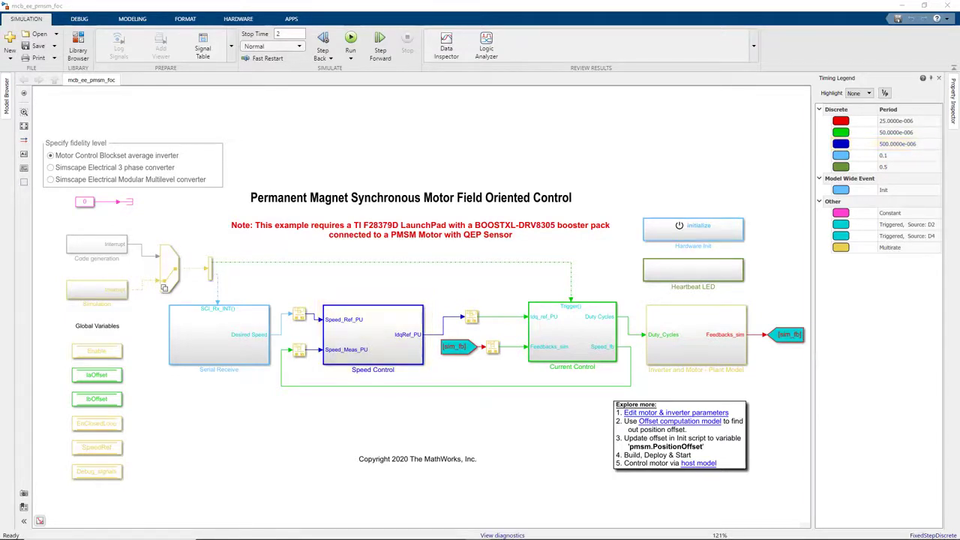
{"action": "left_click", "coordinate": [840, 155]}
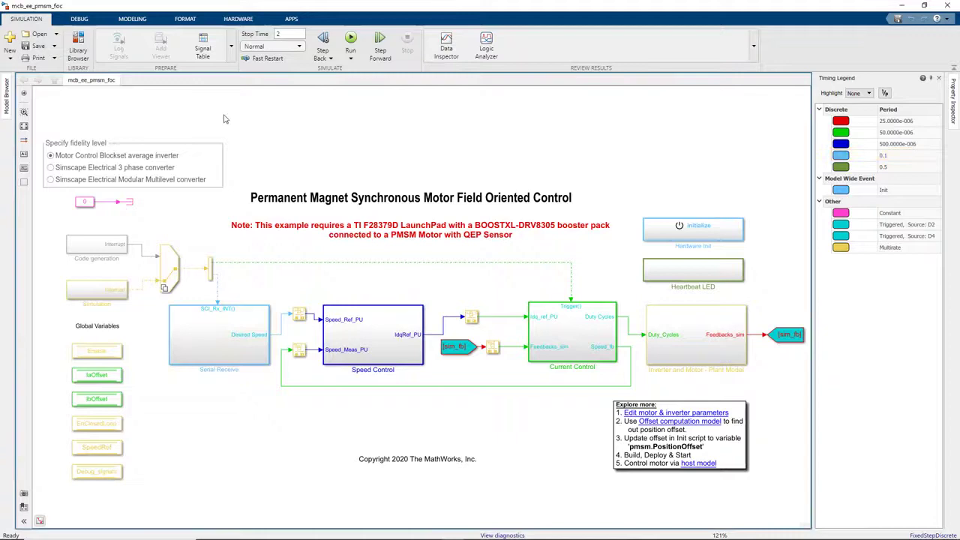
{"action": "left_click", "coordinate": [230, 20]}
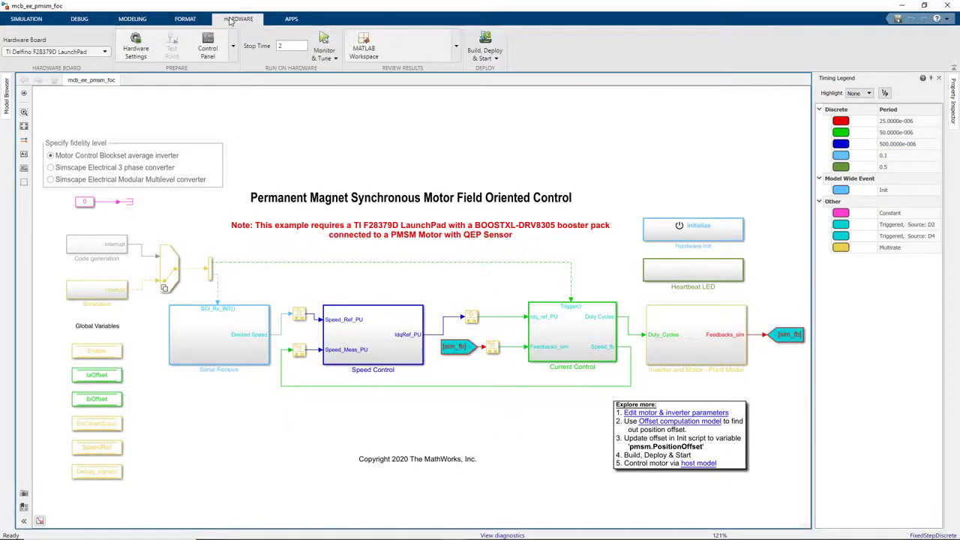
{"action": "left_click", "coordinate": [137, 48]}
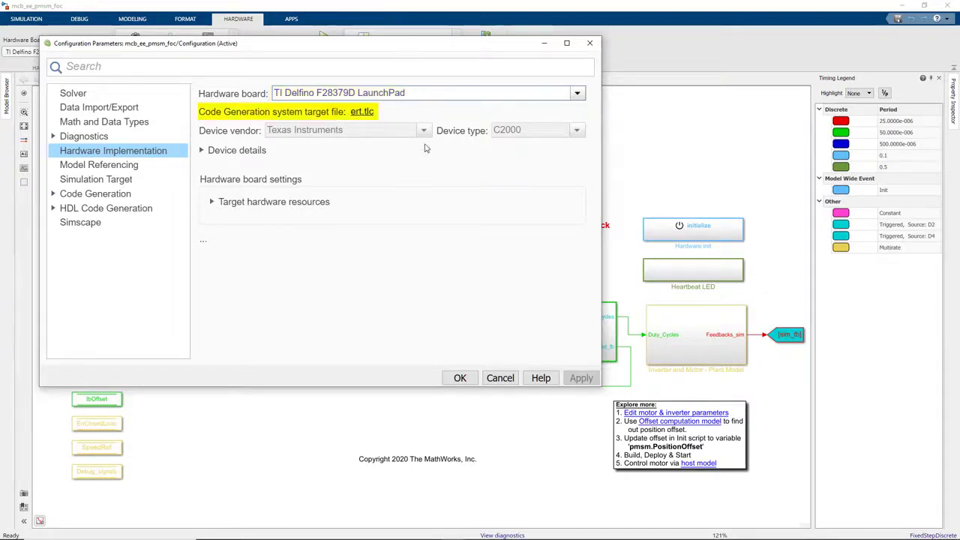
{"action": "left_click", "coordinate": [459, 378]}
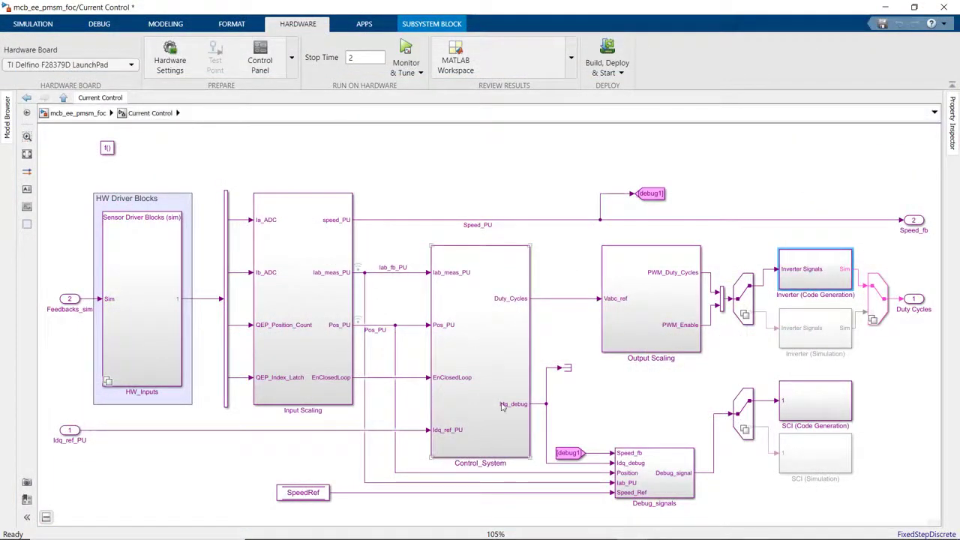
{"action": "double_click", "coordinate": [487, 366]}
{"action": "double_click", "coordinate": [399, 213]}
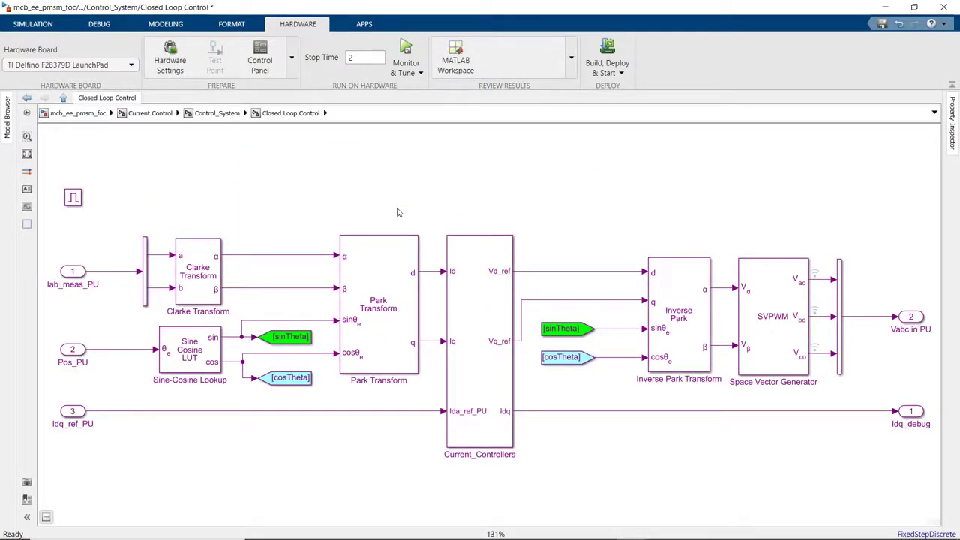
{"action": "left_click", "coordinate": [153, 113]}
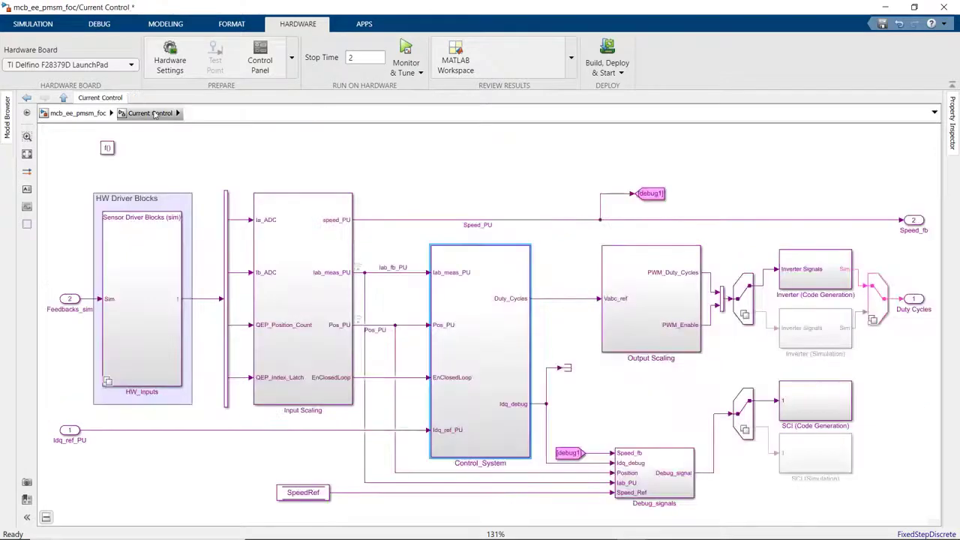
{"action": "double_click", "coordinate": [813, 283]}
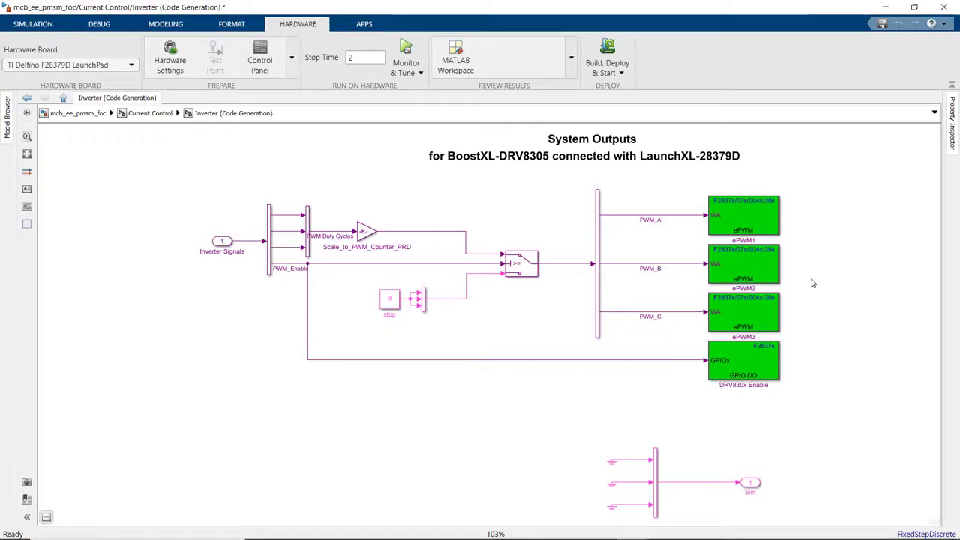
{"action": "left_click", "coordinate": [85, 116]}
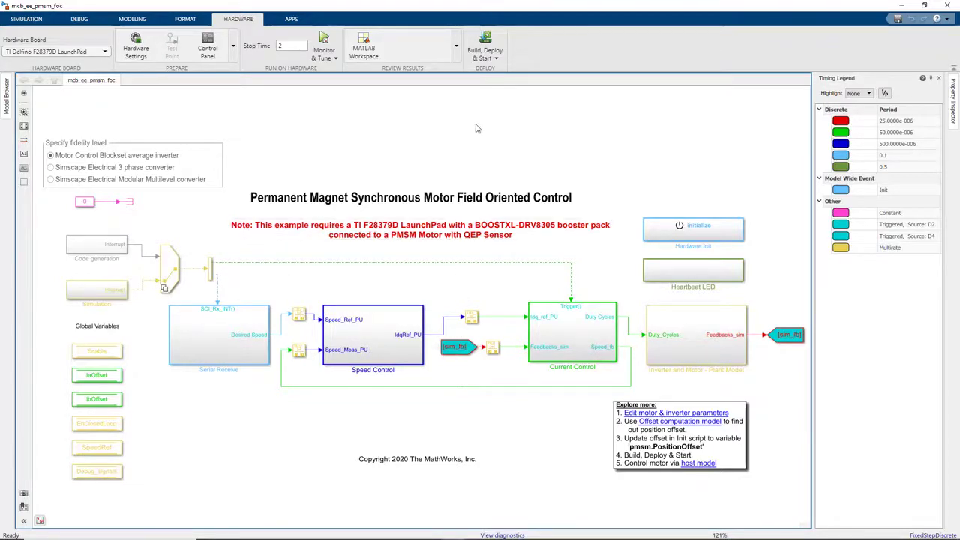
- Build, deploy and start the FOC model on the F28379D LaunchPad while following the build log
{"action": "left_click", "coordinate": [484, 43]}
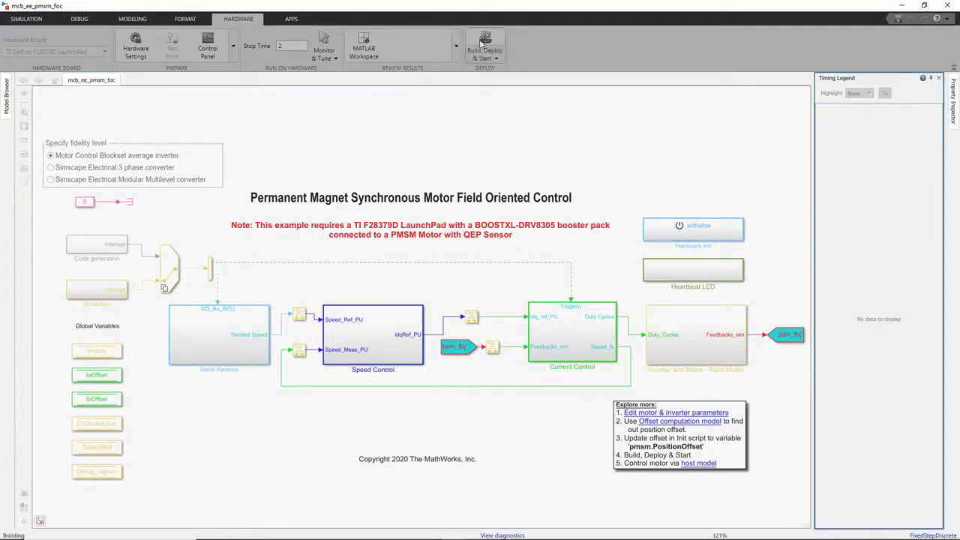
{"action": "left_click", "coordinate": [514, 534]}
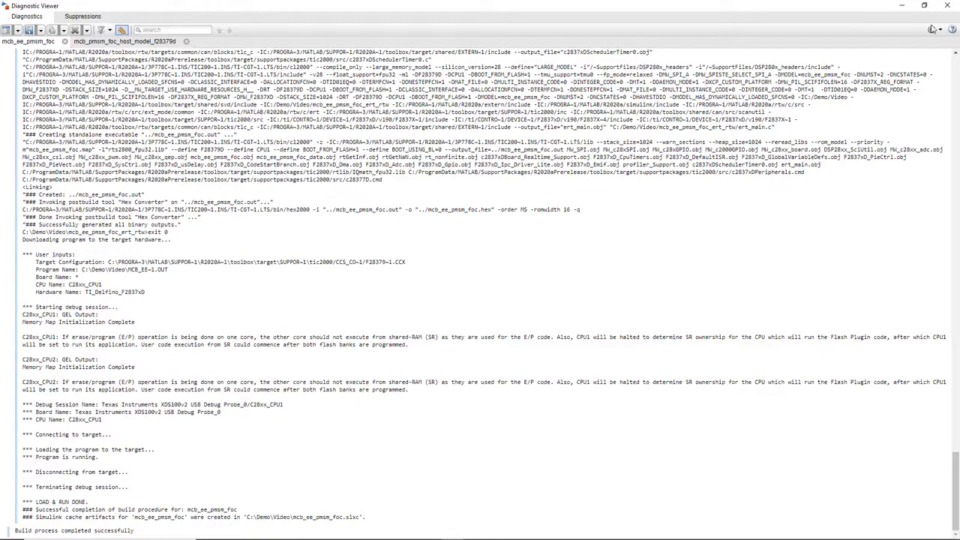
- Close the Diagnostic Viewer and open the PMSM Control Host model with its SelectedSignals scope
{"action": "left_click", "coordinate": [950, 6]}
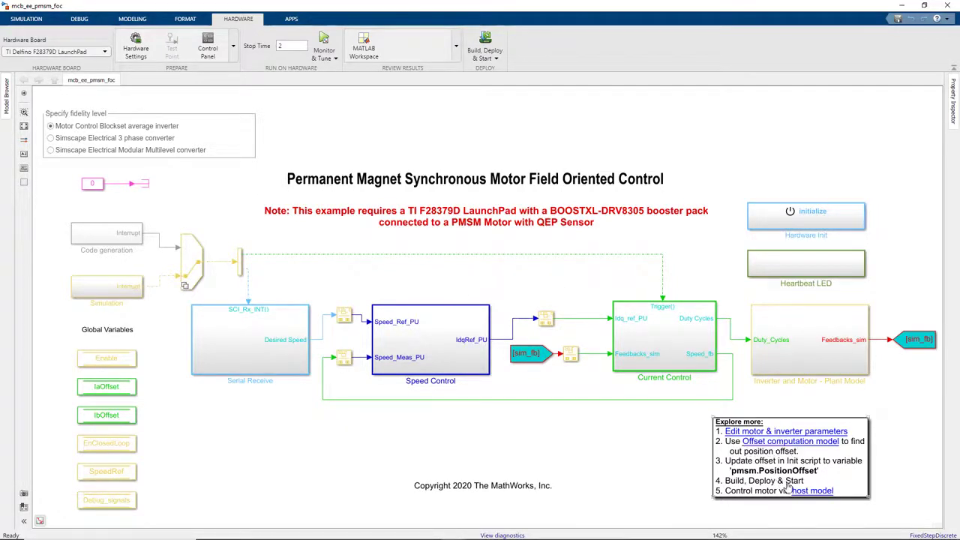
{"action": "left_click", "coordinate": [812, 490]}
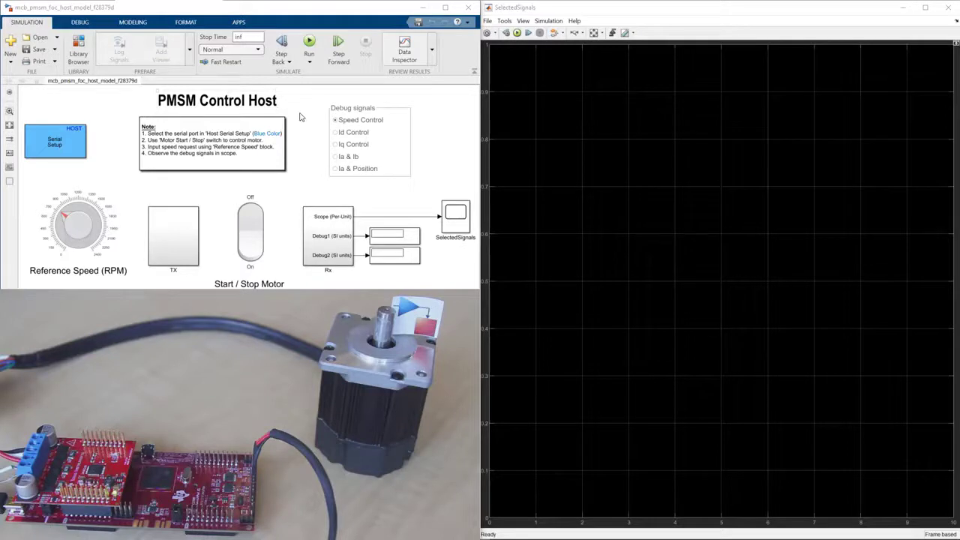
- Run the host model, switch the motor on, and set the Reference Speed to about 670 RPM
{"action": "left_click", "coordinate": [313, 48]}
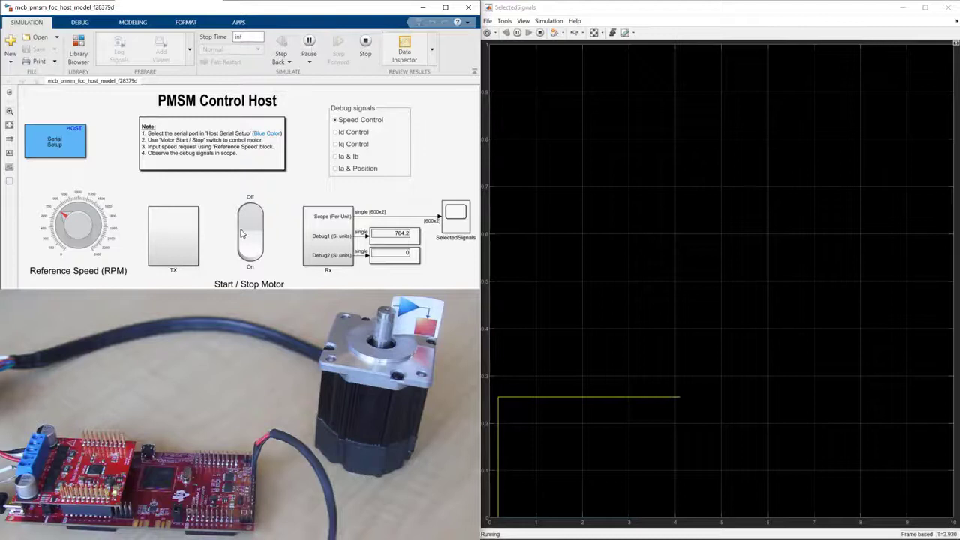
{"action": "left_click", "coordinate": [257, 263]}
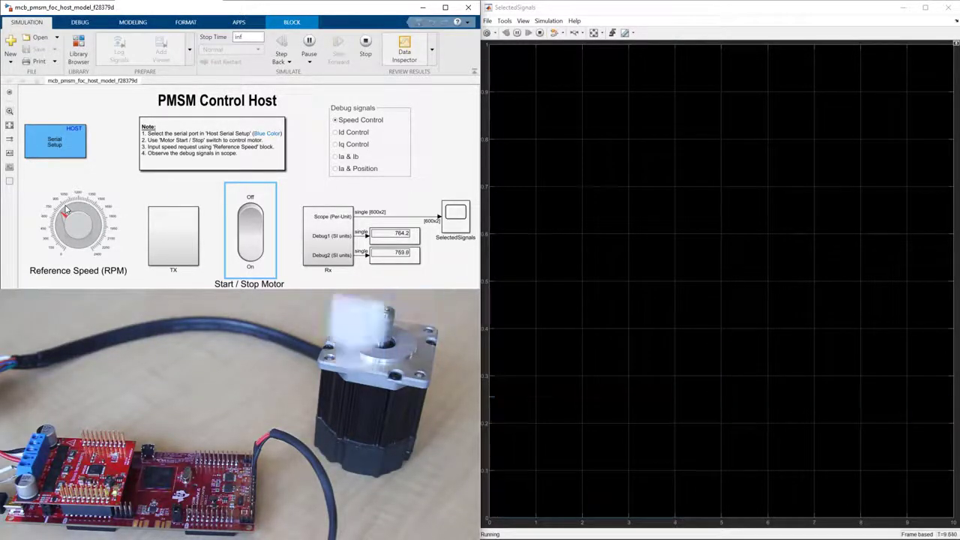
{"action": "left_click", "coordinate": [67, 212]}
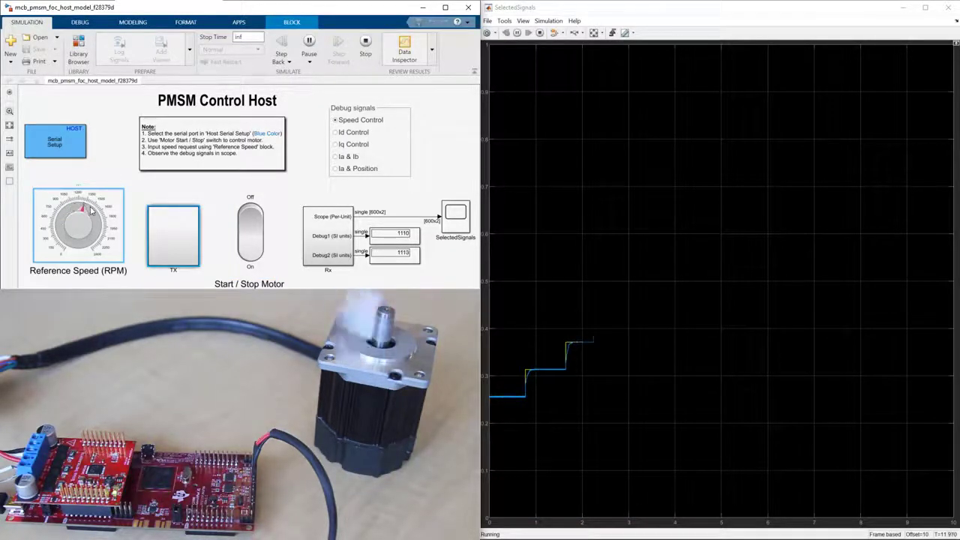
{"action": "left_click_drag", "start_coordinate": [91, 212], "coordinate": [96, 216]}
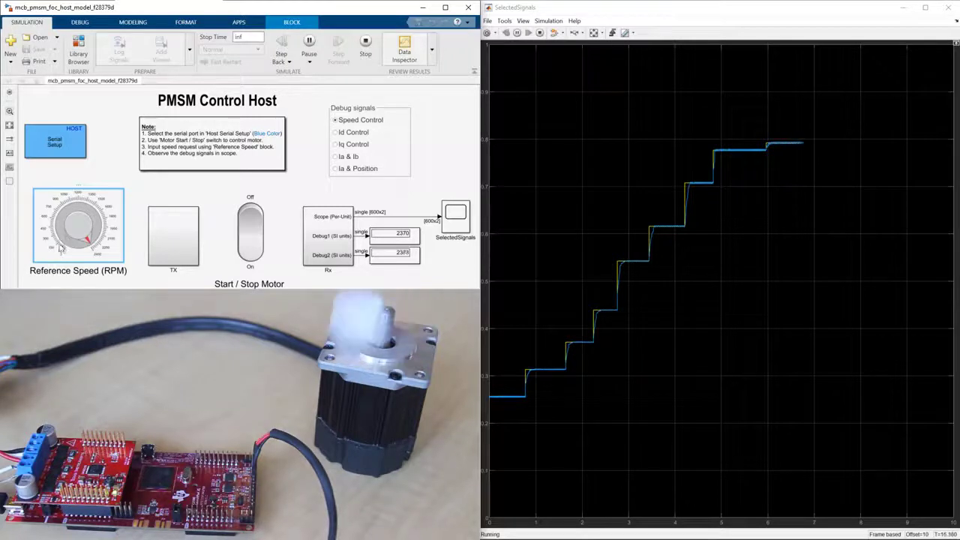
{"action": "left_click", "coordinate": [63, 250]}
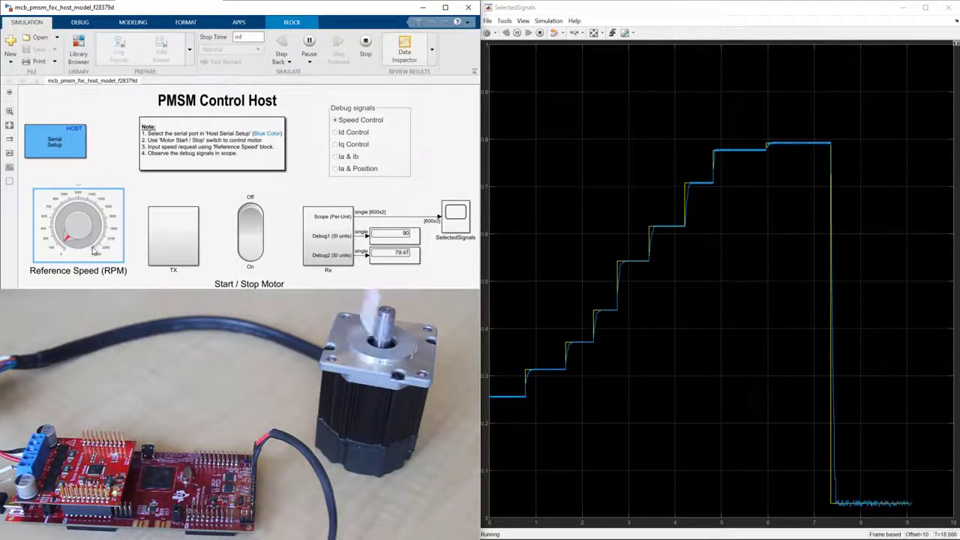
{"action": "left_click", "coordinate": [93, 252]}
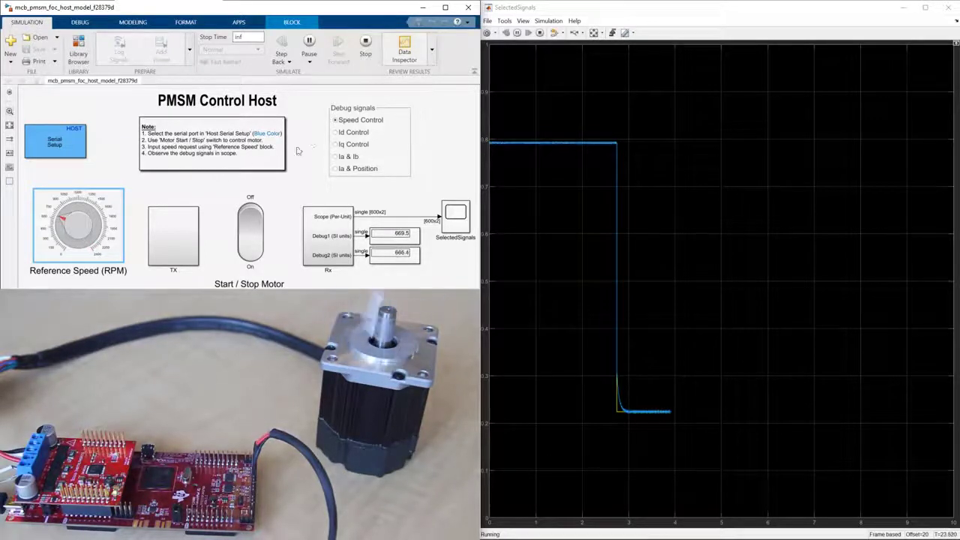
- Plot the Id Control debug signal on the scope and autoscale it
{"action": "left_click", "coordinate": [335, 134]}
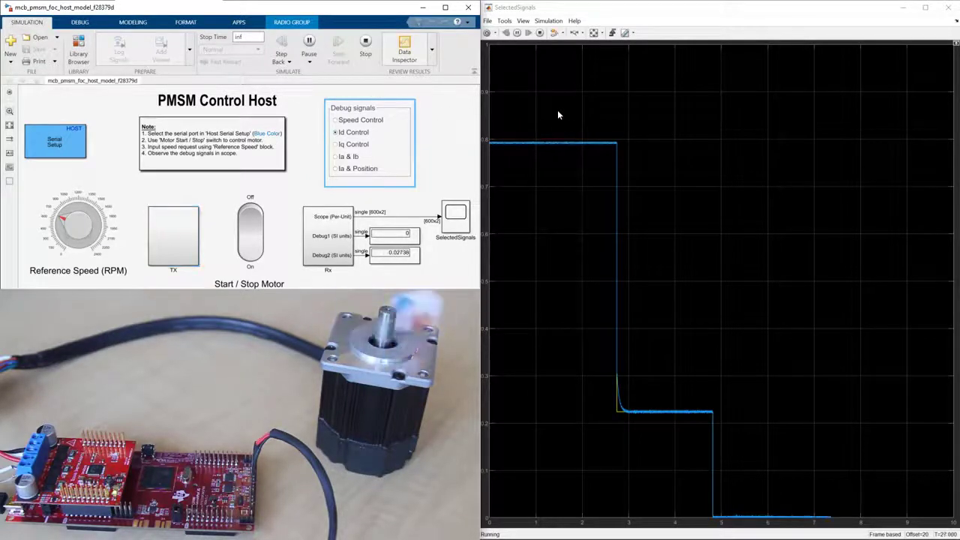
{"action": "left_click", "coordinate": [594, 34]}
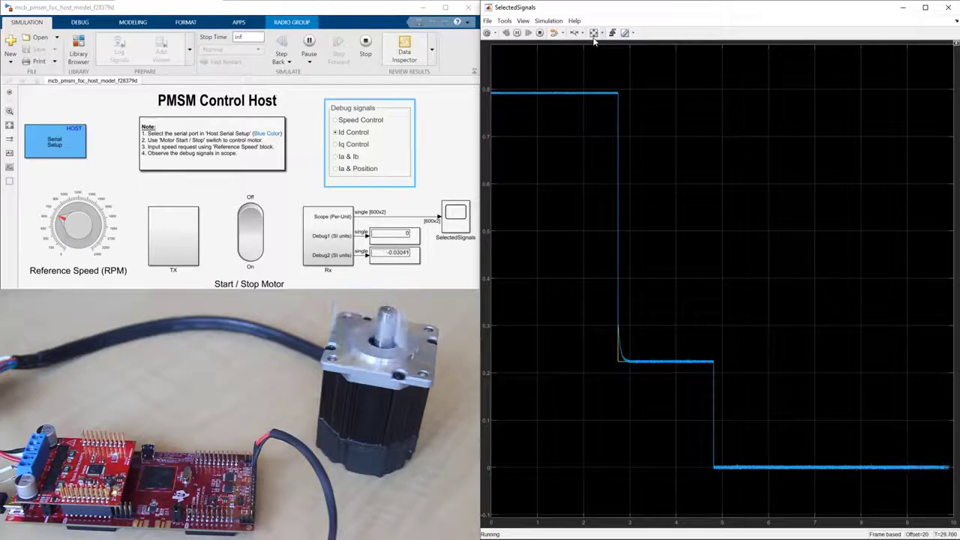
{"action": "left_click", "coordinate": [593, 34]}
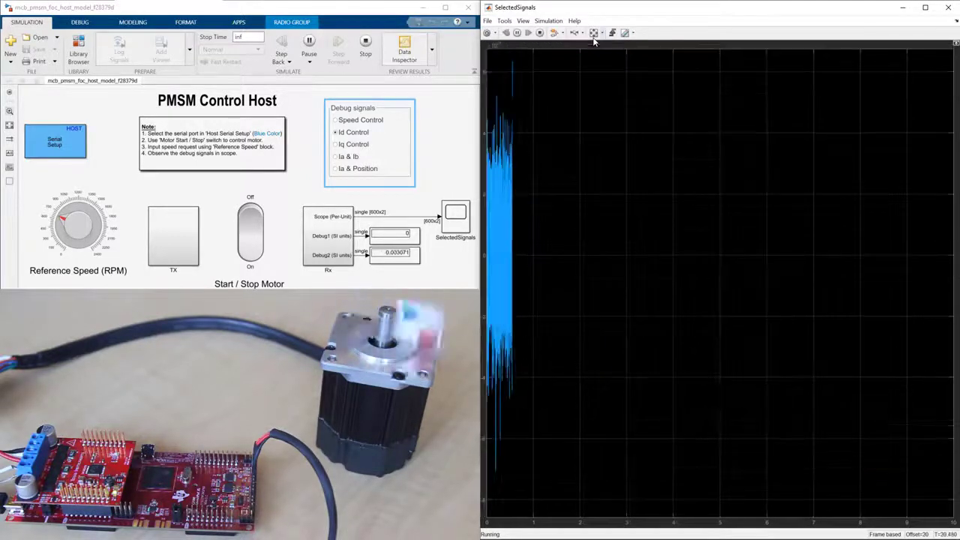
- Set the scope's time span to 0.1 in its Configuration Properties
{"action": "right_click", "coordinate": [590, 102]}
{"action": "left_click", "coordinate": [607, 120]}
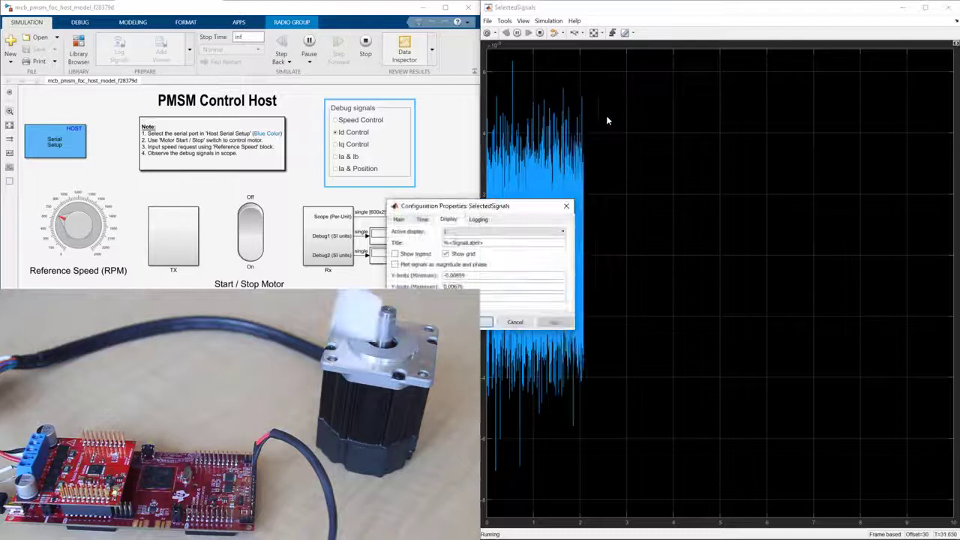
{"action": "left_click", "coordinate": [422, 219]}
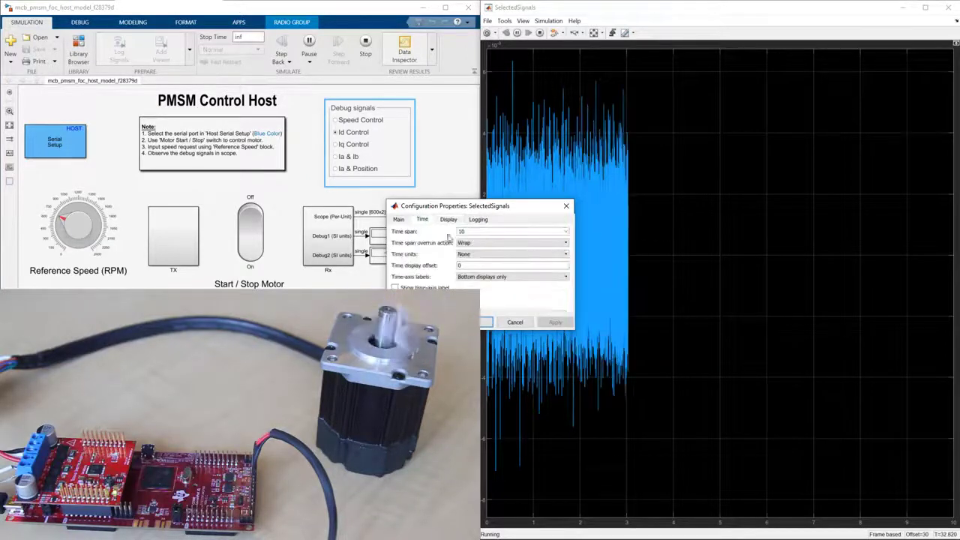
{"action": "double_click", "coordinate": [462, 232]}
{"action": "type", "text": "0"}
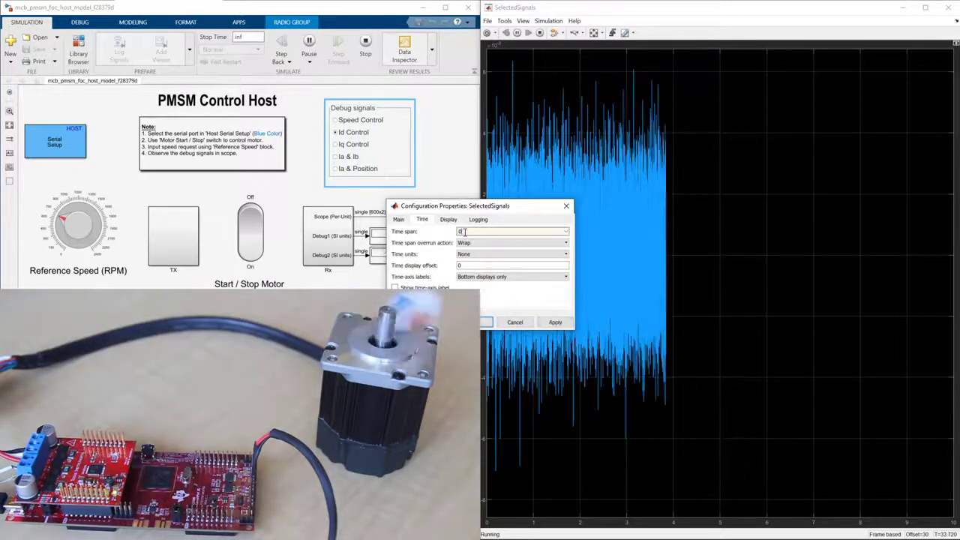
{"action": "type", "text": ".1"}
{"action": "key", "text": "Return"}
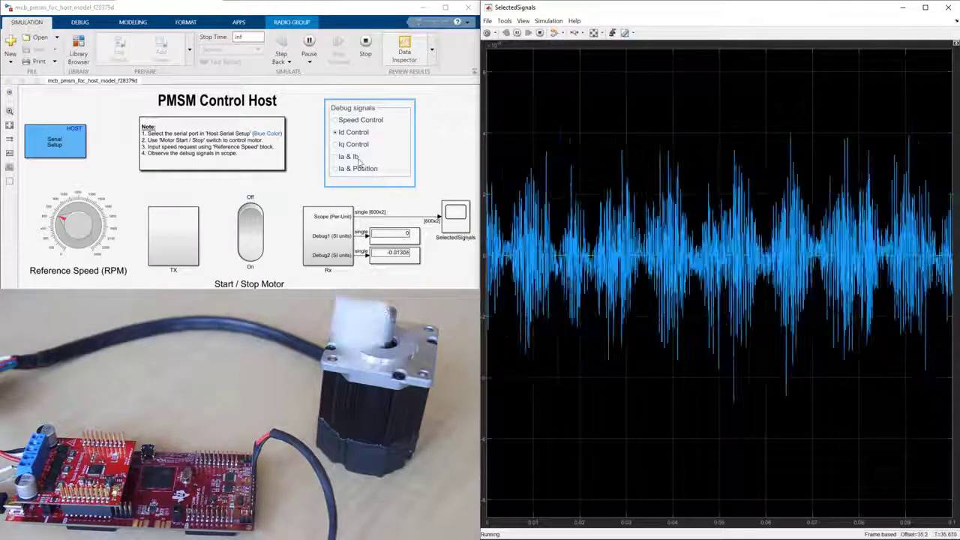
- Plot and autoscale Iq Control, then turn the Reference Speed up and back down
{"action": "left_click", "coordinate": [335, 144]}
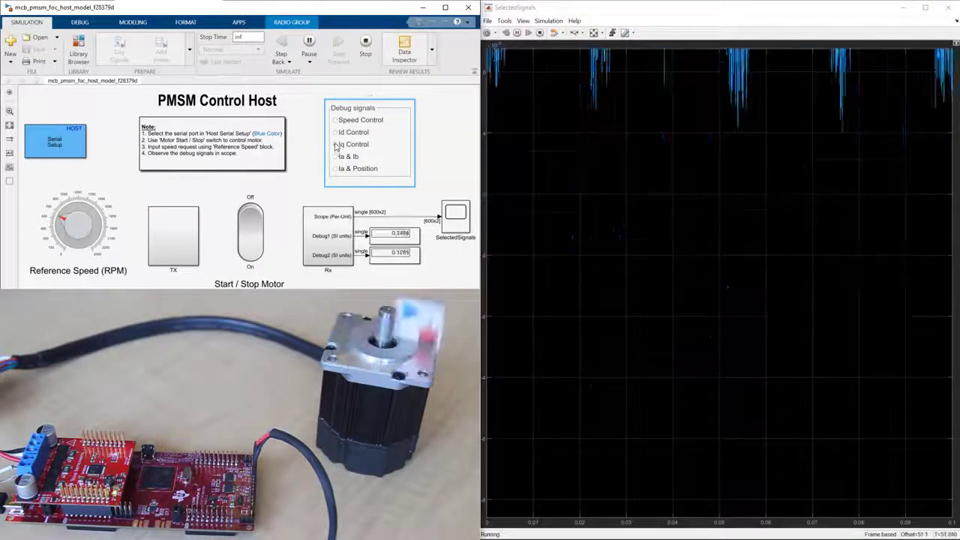
{"action": "left_click", "coordinate": [593, 33]}
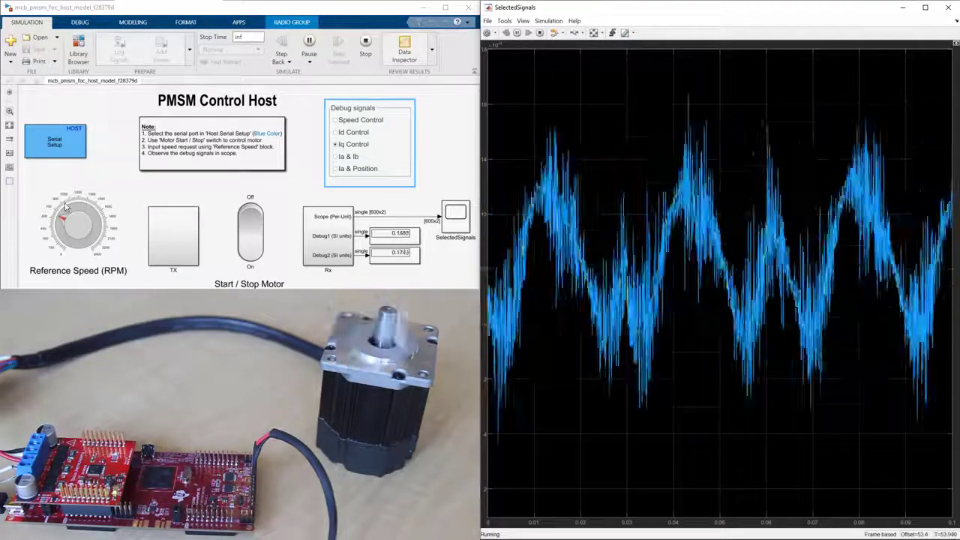
{"action": "left_click_drag", "start_coordinate": [66, 206], "coordinate": [84, 207]}
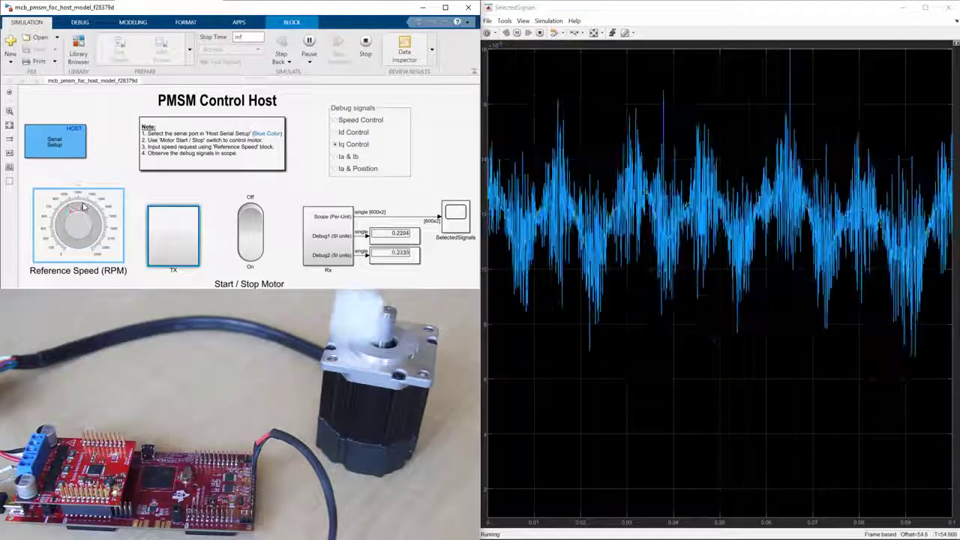
{"action": "left_click_drag", "start_coordinate": [84, 207], "coordinate": [95, 217]}
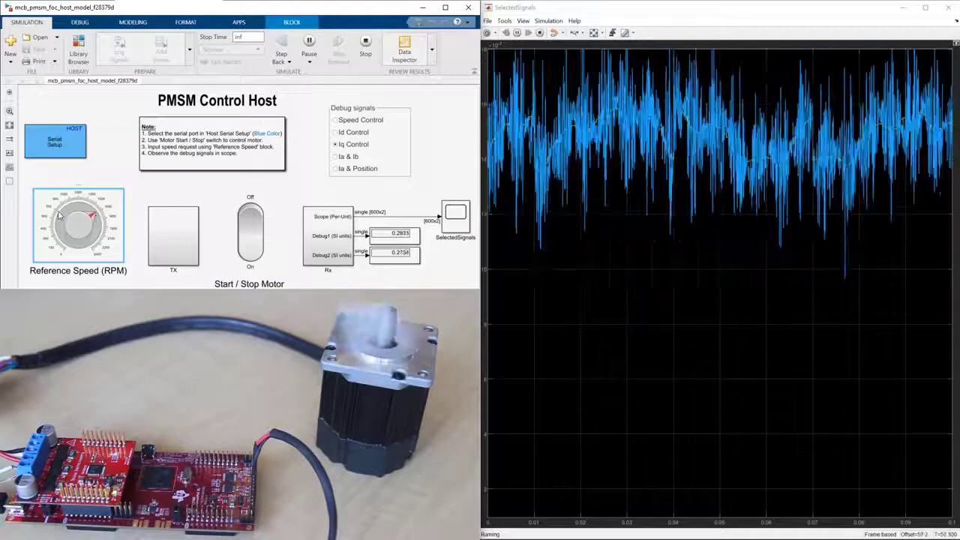
{"action": "left_click", "coordinate": [60, 215]}
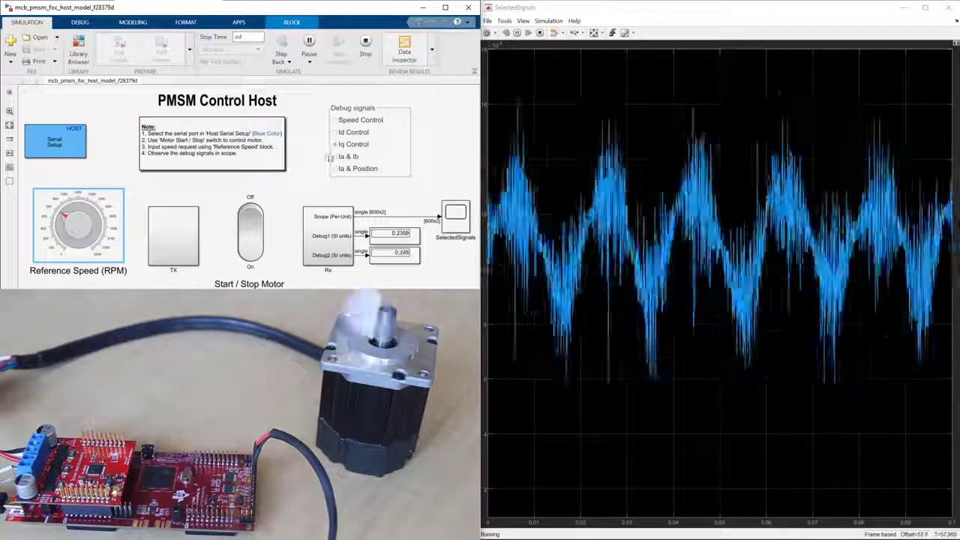
- Plot and autoscale the Ia & Ib currents, then switch the motor off and stop the simulation
{"action": "left_click", "coordinate": [336, 157]}
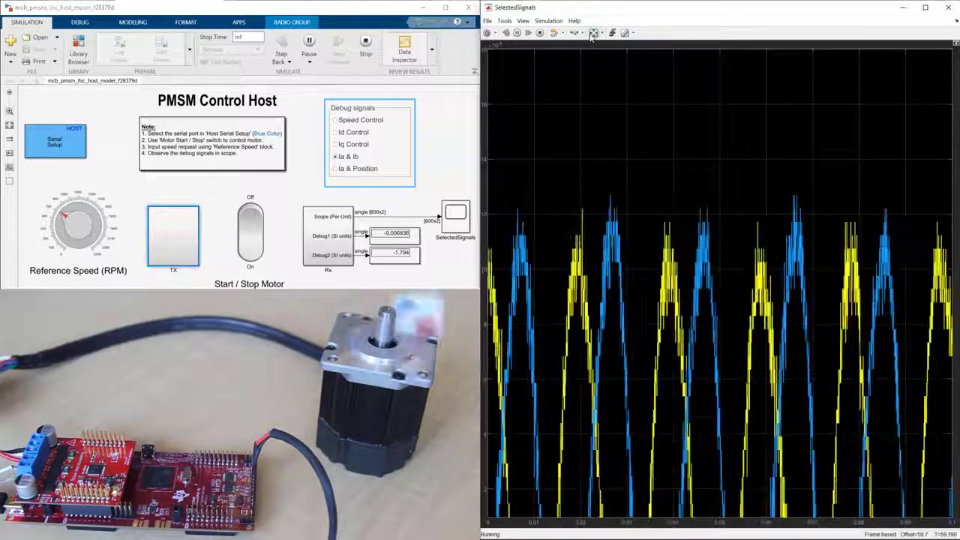
{"action": "left_click", "coordinate": [578, 60]}
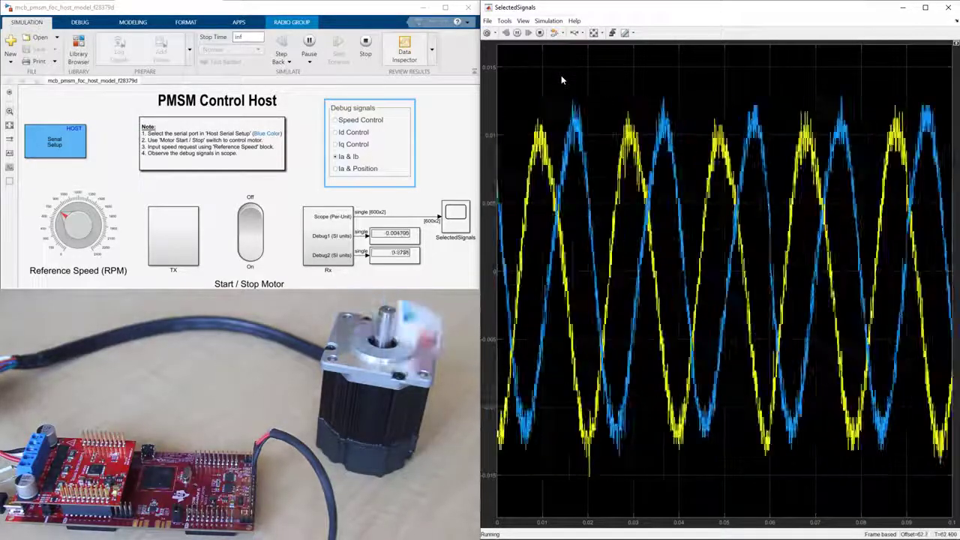
{"action": "left_click", "coordinate": [256, 223]}
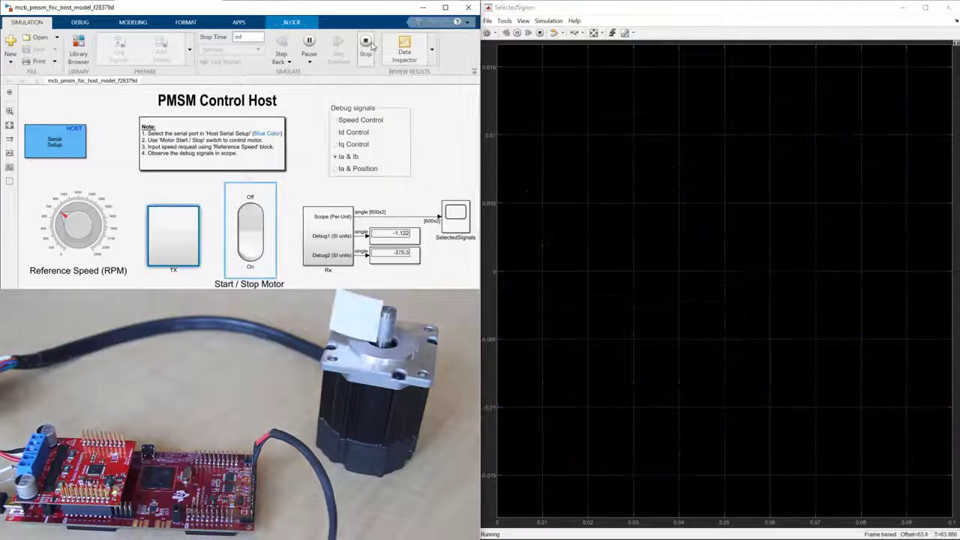
{"action": "left_click", "coordinate": [370, 47]}
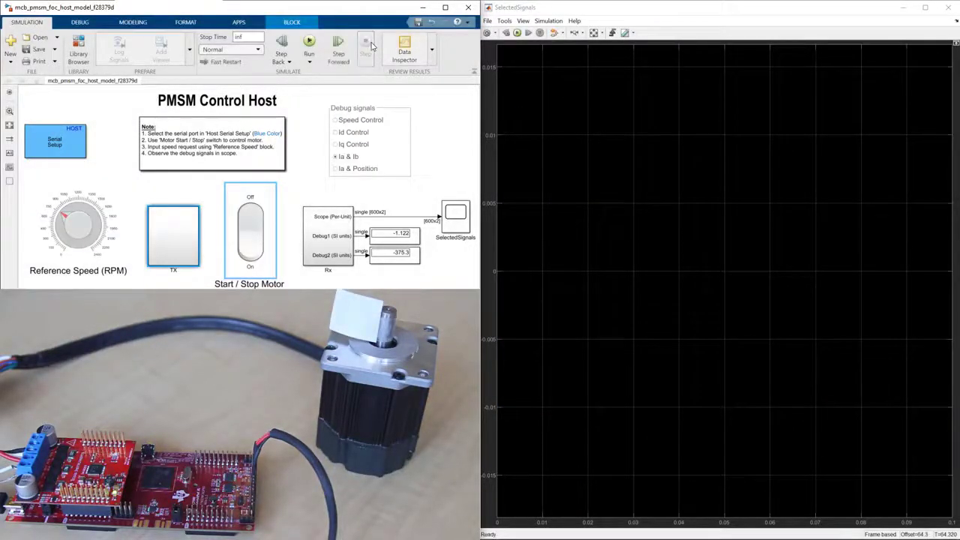